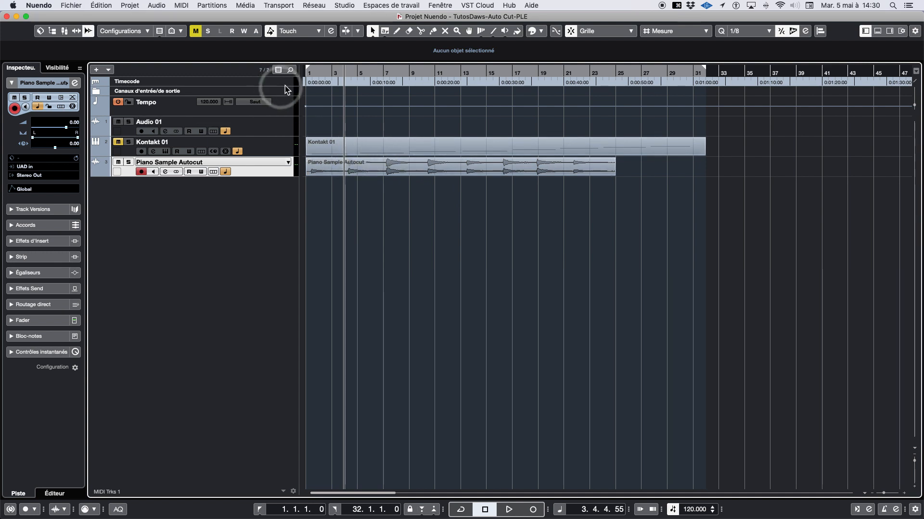
Step: Listen to the Piano Sample Autocut recording from bar 1, skipping ahead to about bar 7, and stop playback
click(310, 75)
key(space)
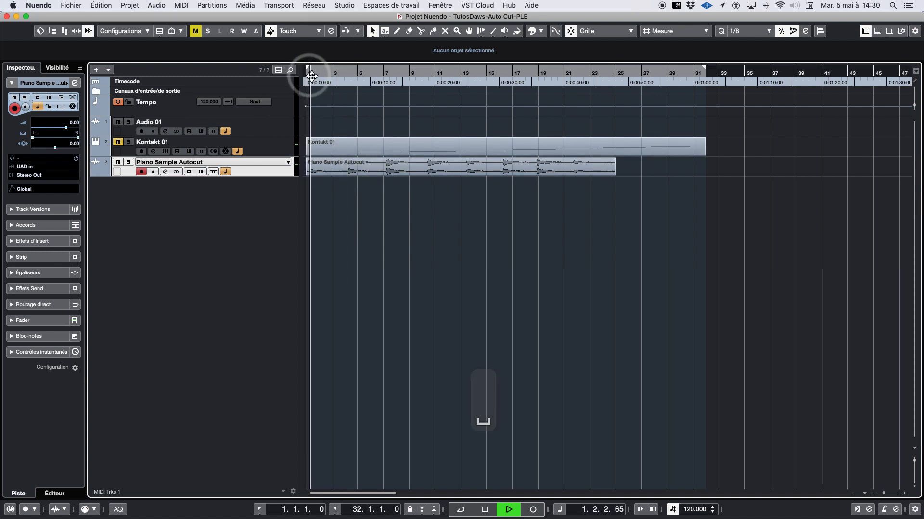
click(341, 75)
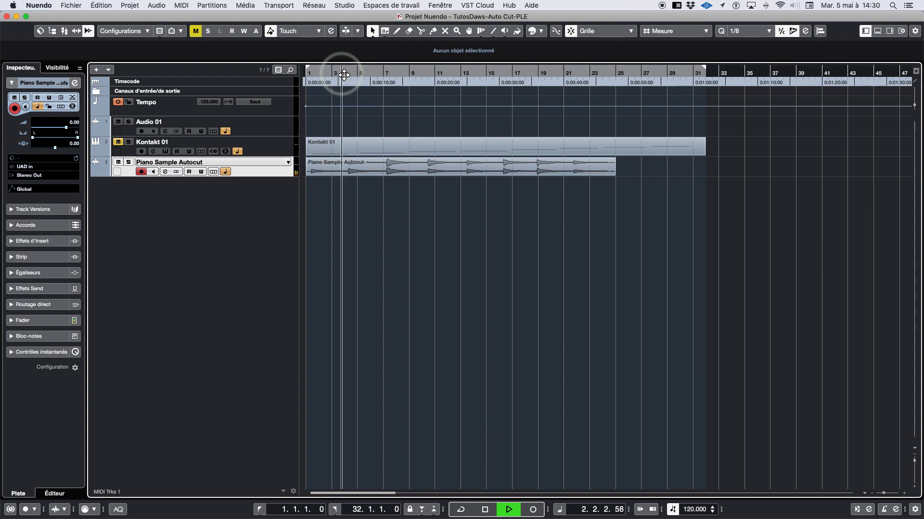
click(384, 74)
key(space)
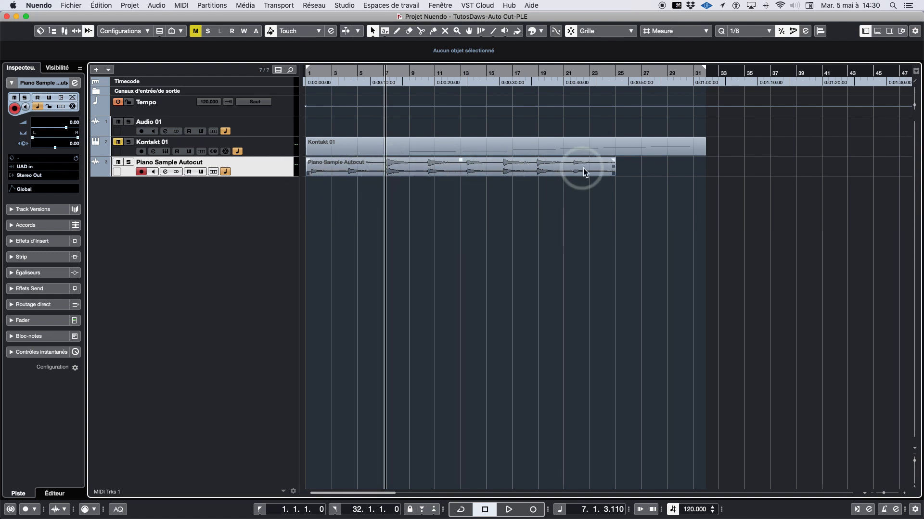
Step: Duplicate the track version of Piano Sample Autocut and keep the copy as the active version
click(288, 162)
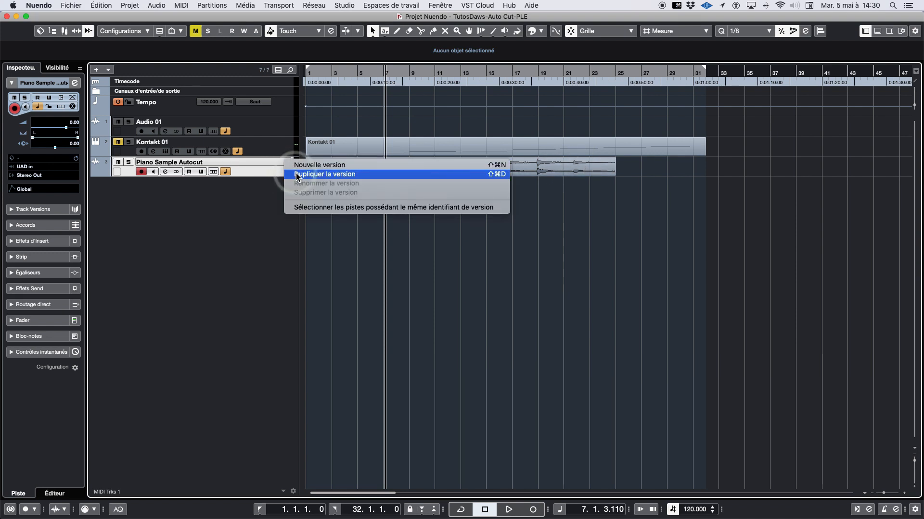
click(297, 175)
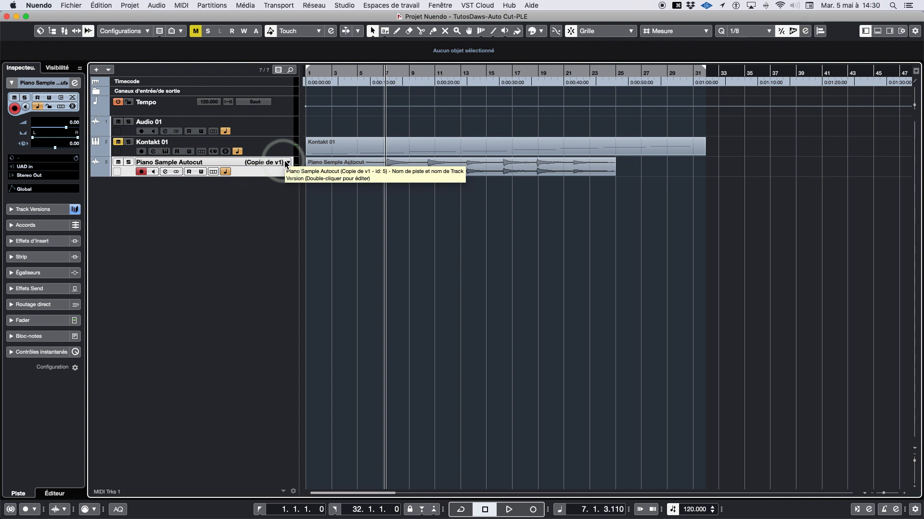
click(286, 163)
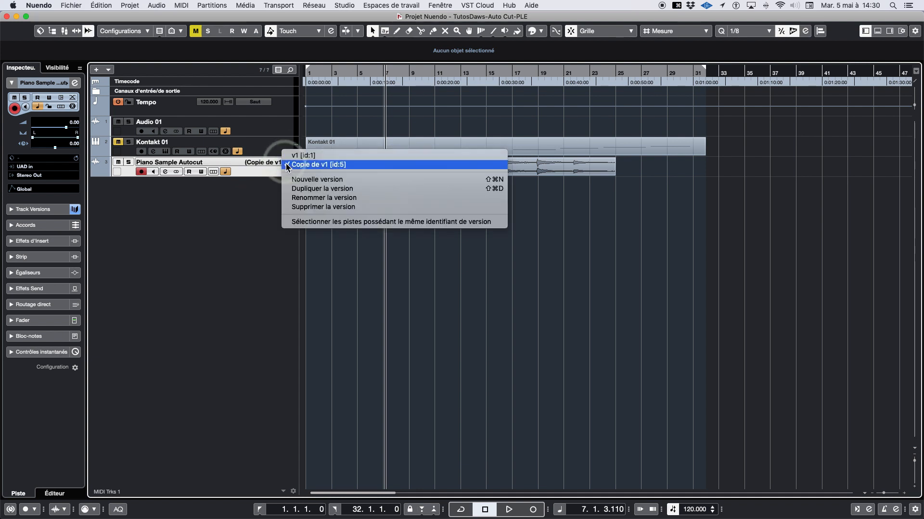
click(286, 165)
Step: Open silence detection for the Piano Sample Autocut event
click(385, 171)
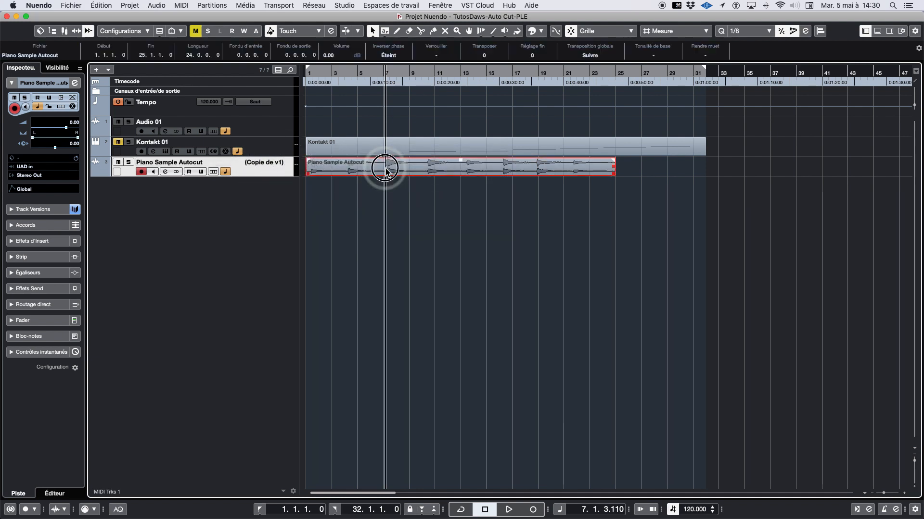
click(157, 6)
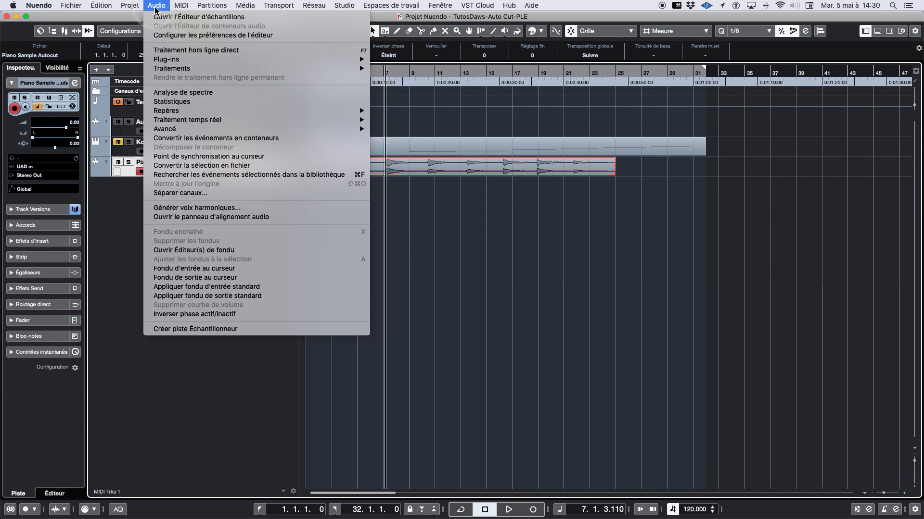
mouse_move(174, 133)
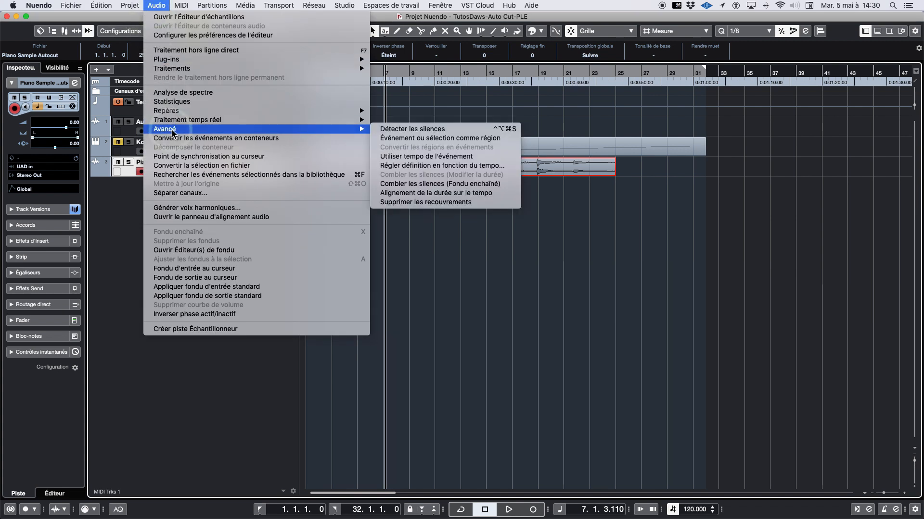
click(385, 131)
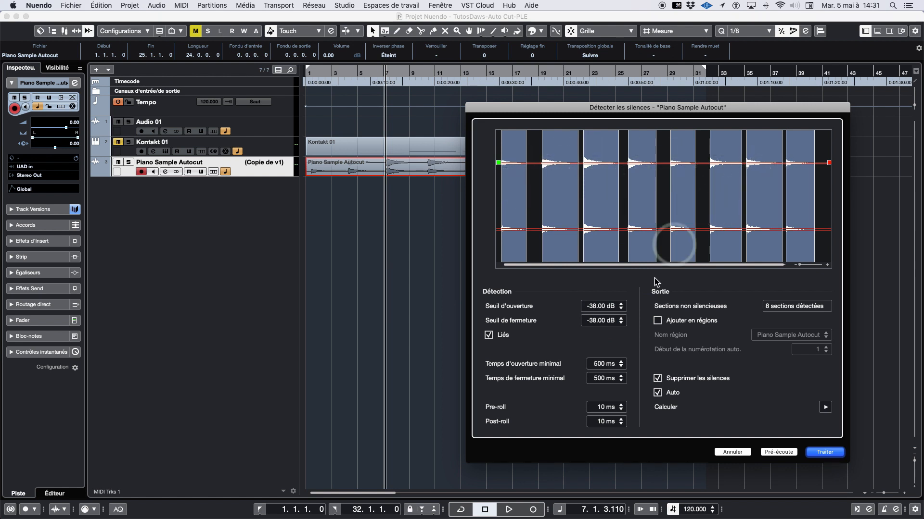
Step: Set the linked opening and closing thresholds to -38 dB and process the event to remove its silences
click(621, 310)
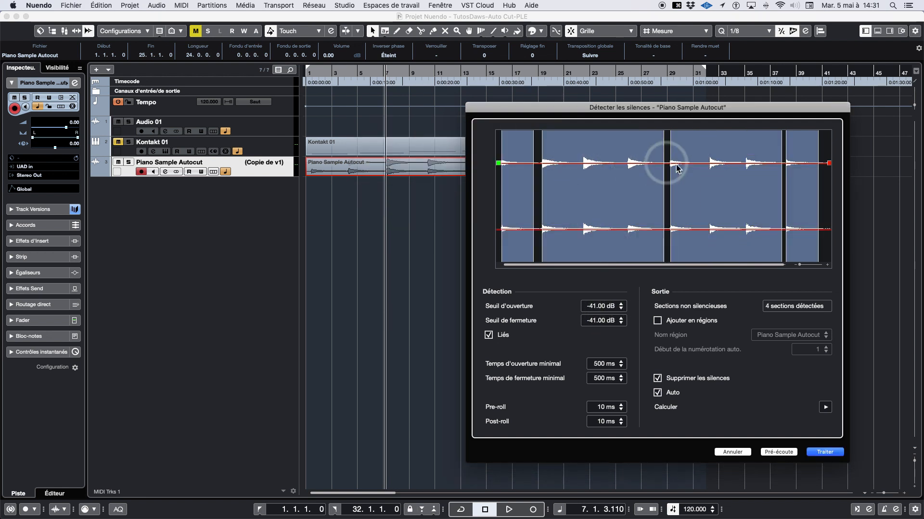
click(621, 305)
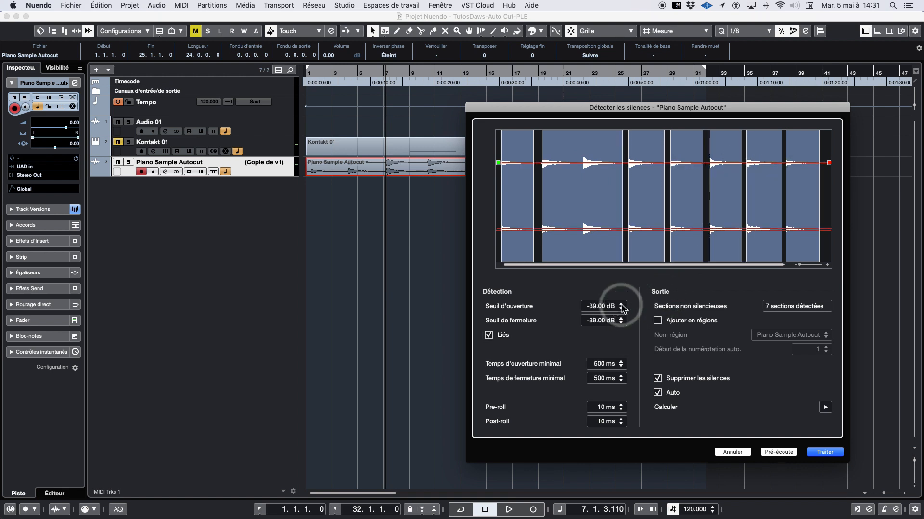
click(622, 305)
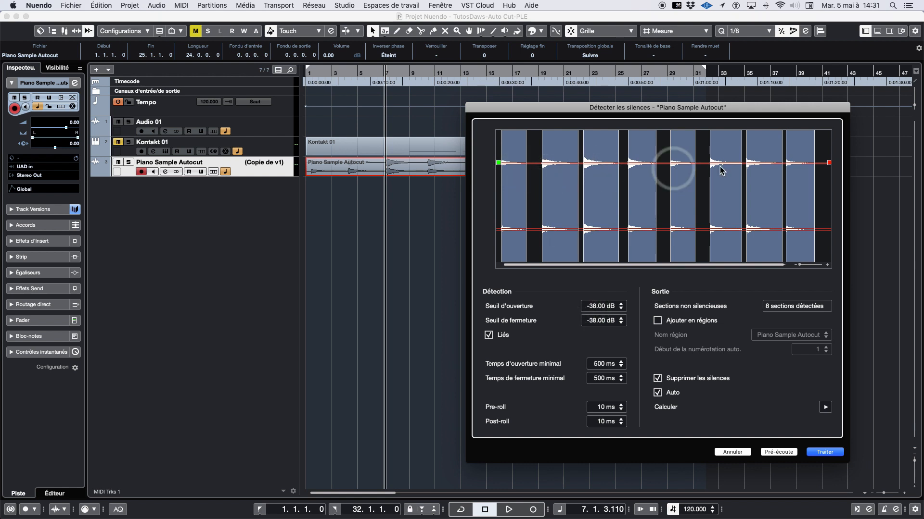
click(824, 452)
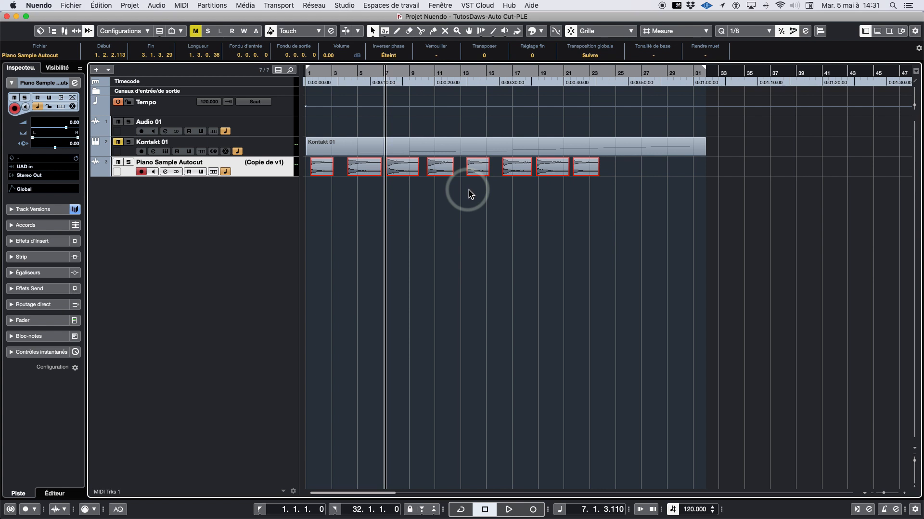
Step: Open the Project Logical Editor and load the preset "SLG - Auto Cut v1"
click(130, 5)
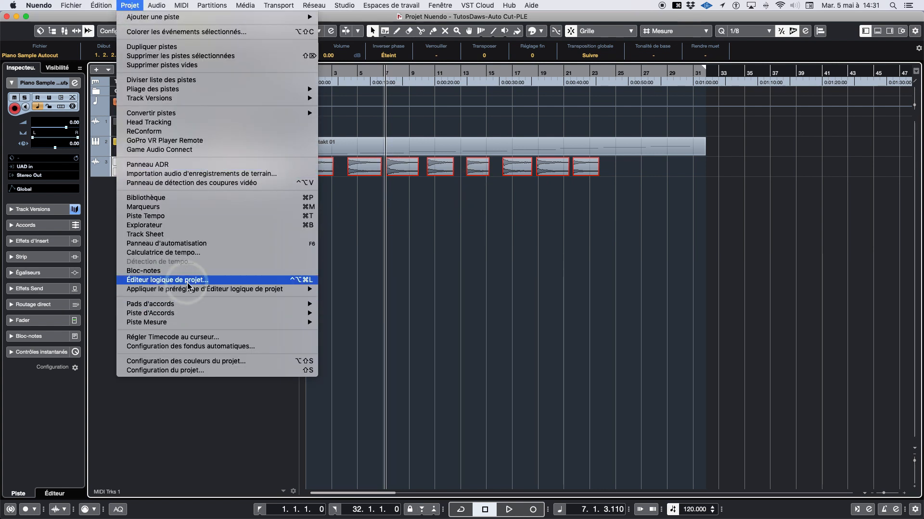
click(187, 279)
click(457, 250)
mouse_move(458, 251)
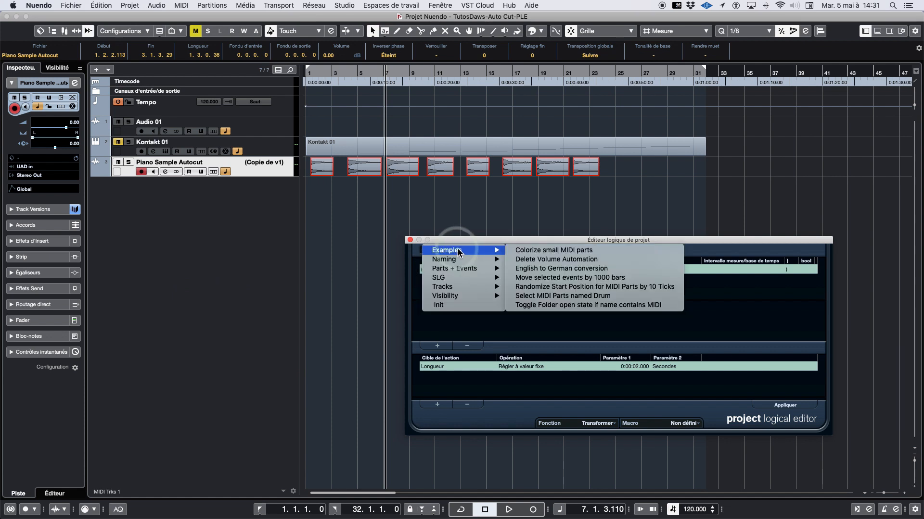
mouse_move(462, 278)
click(531, 277)
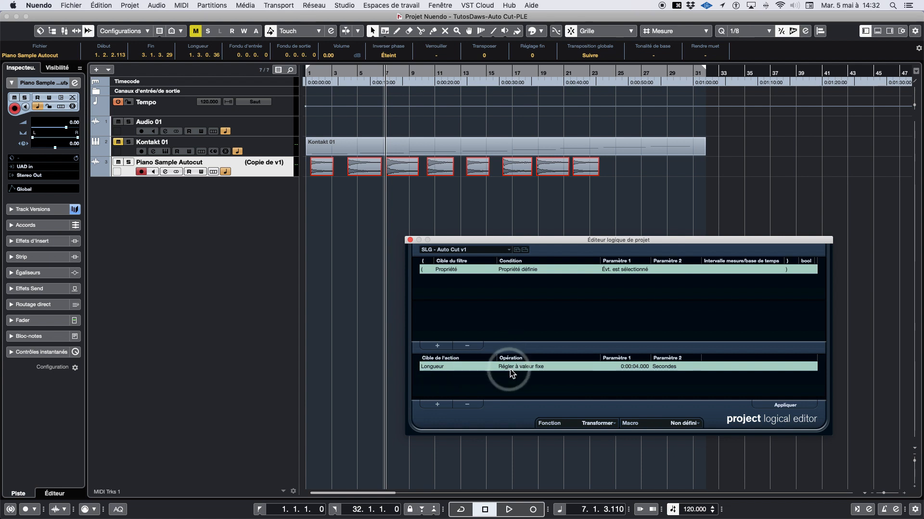
Step: Set the preset's fixed length to 4 seconds, apply it to the selected events and close the editor
click(668, 368)
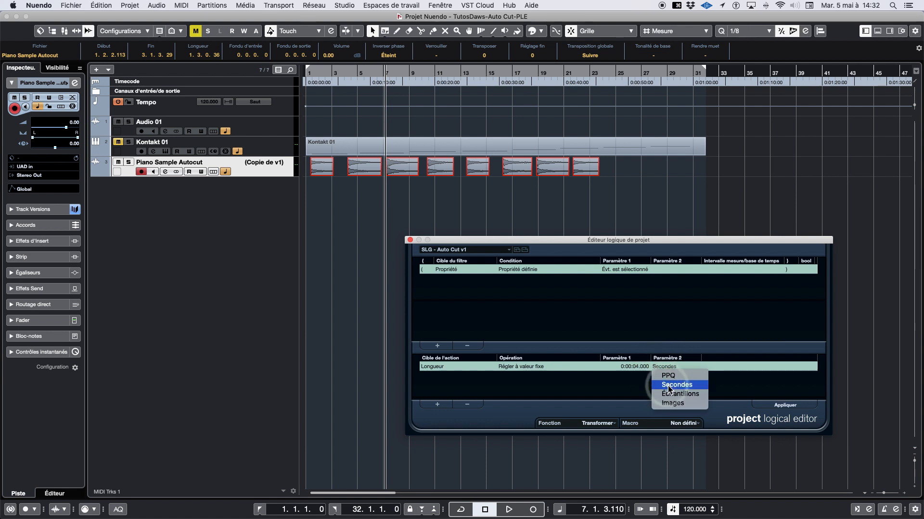
click(670, 386)
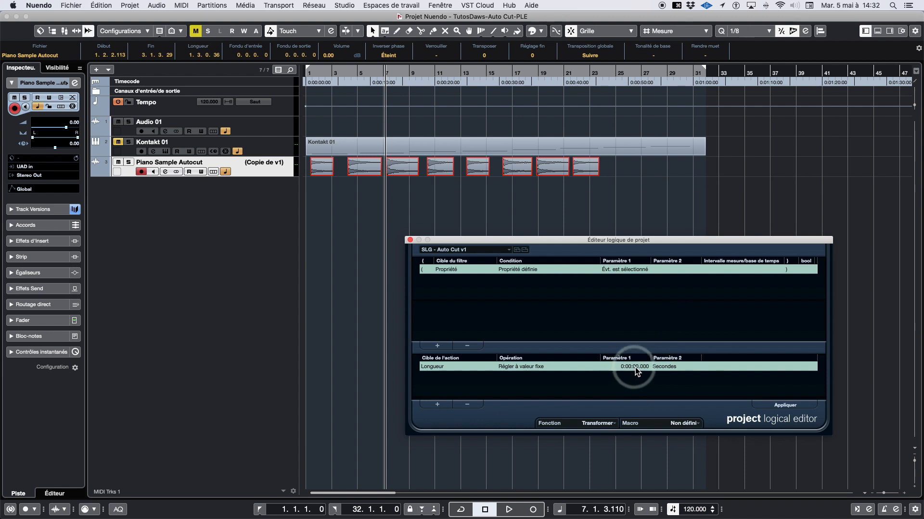
text(4)
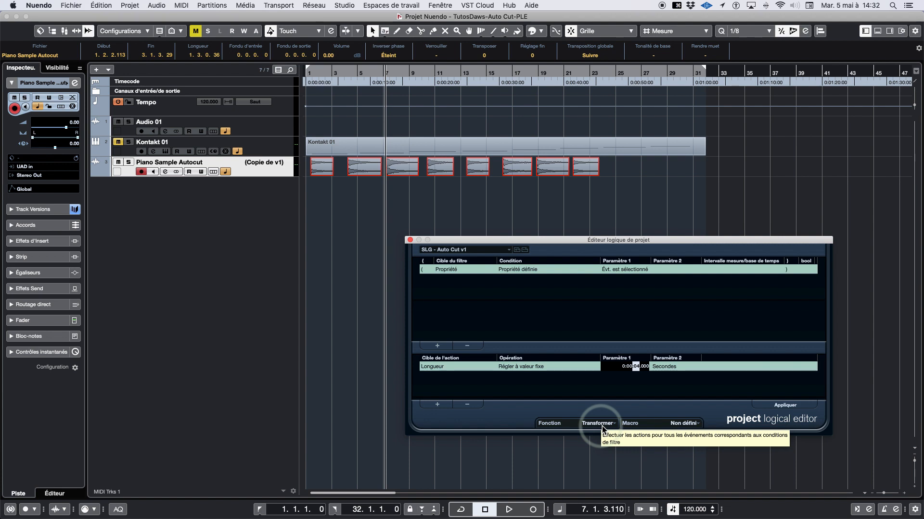
click(777, 409)
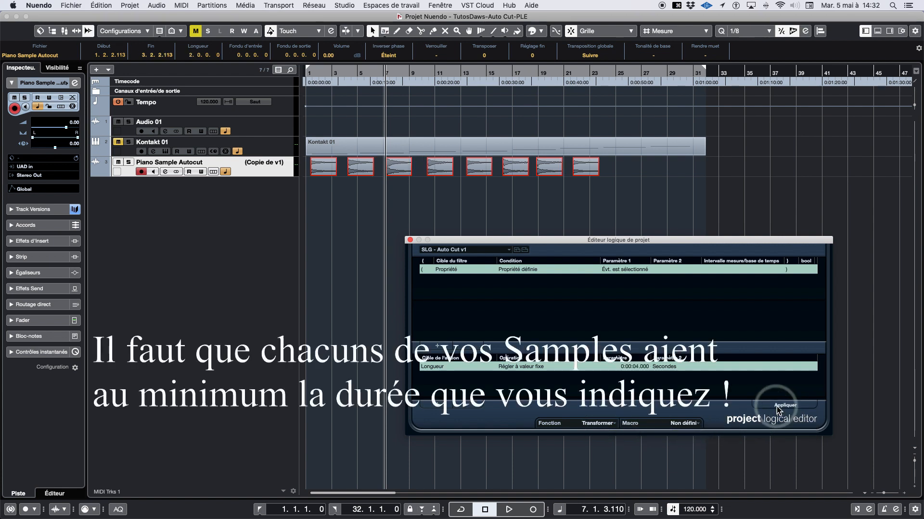
click(410, 240)
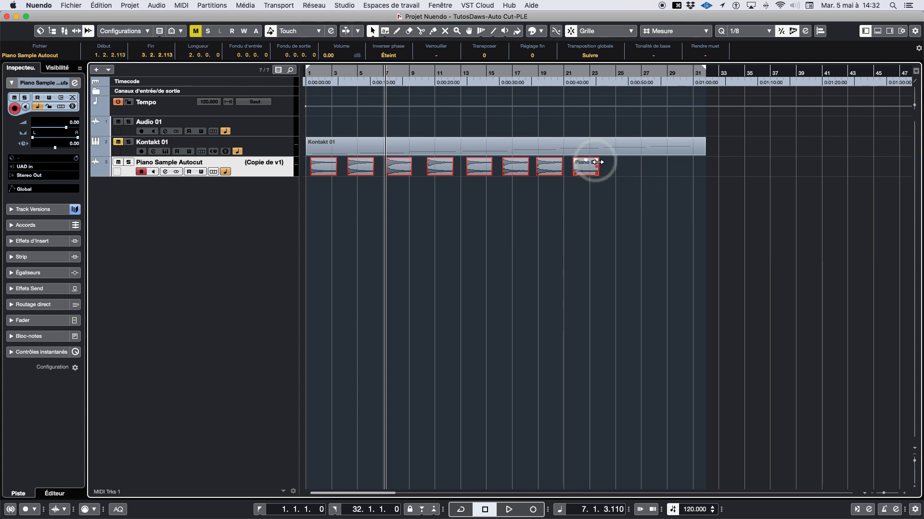
Step: Add a fade-out of about 1.0.3.82 to all selected piano events and set their fade-in to 0.0.0.5
drag(597, 162, 581, 166)
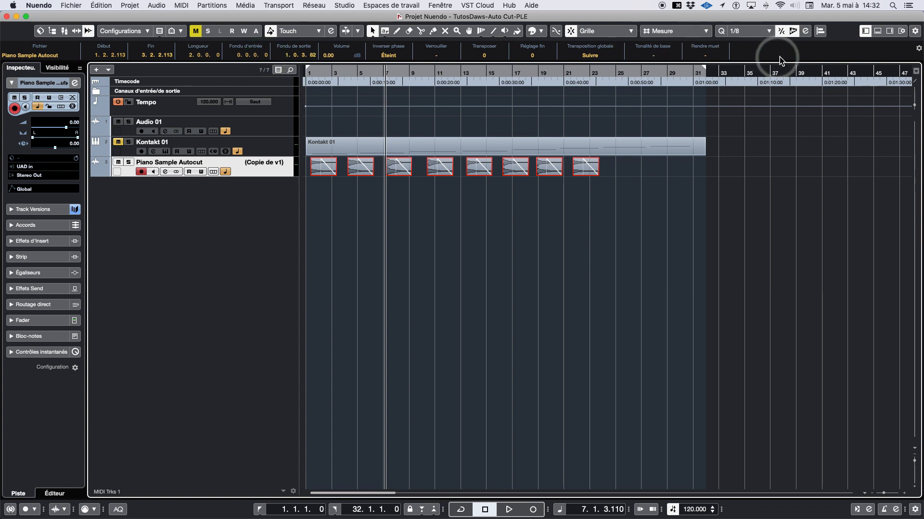
click(902, 31)
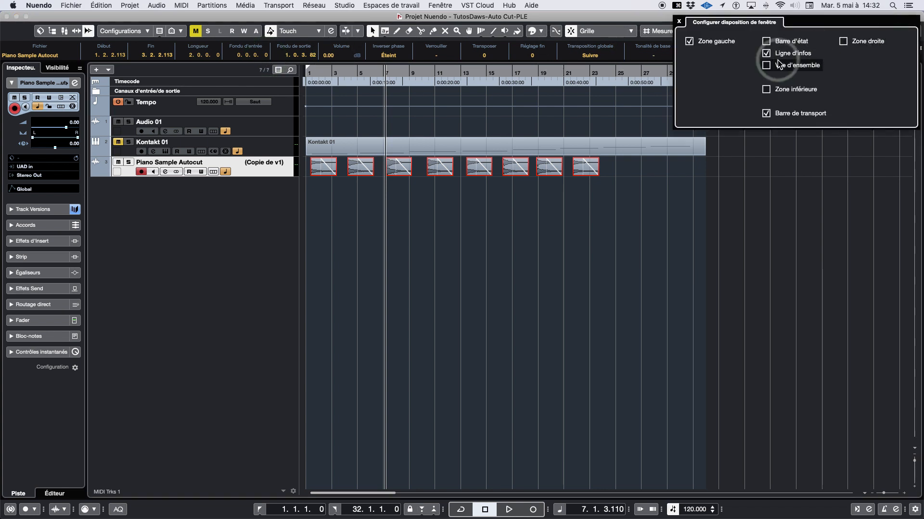
click(678, 21)
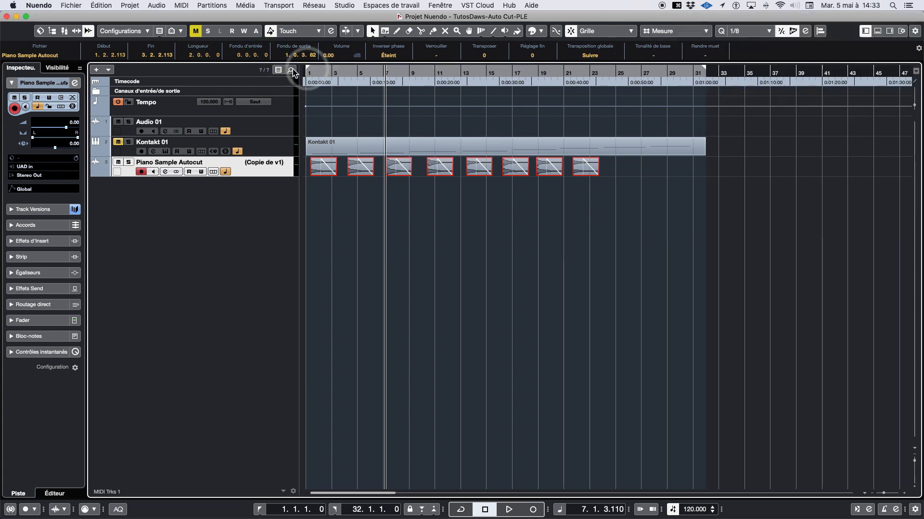
text(5)
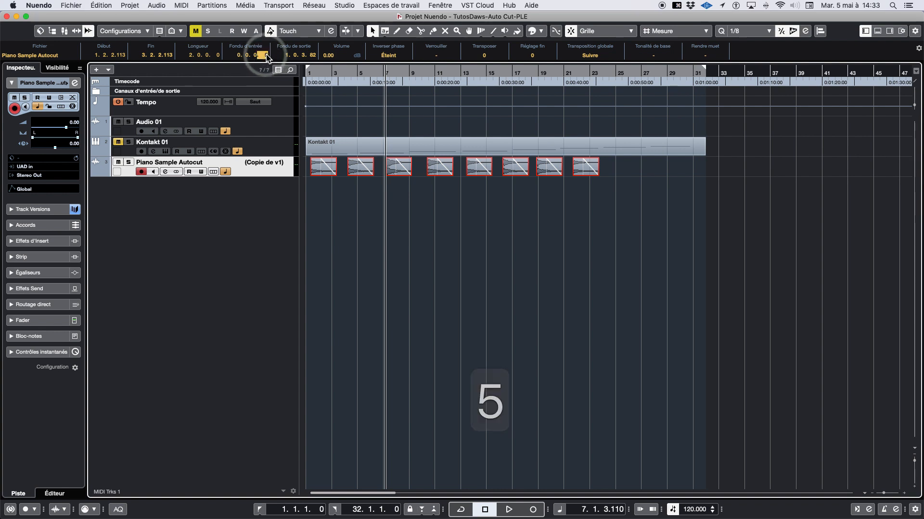
key(Return)
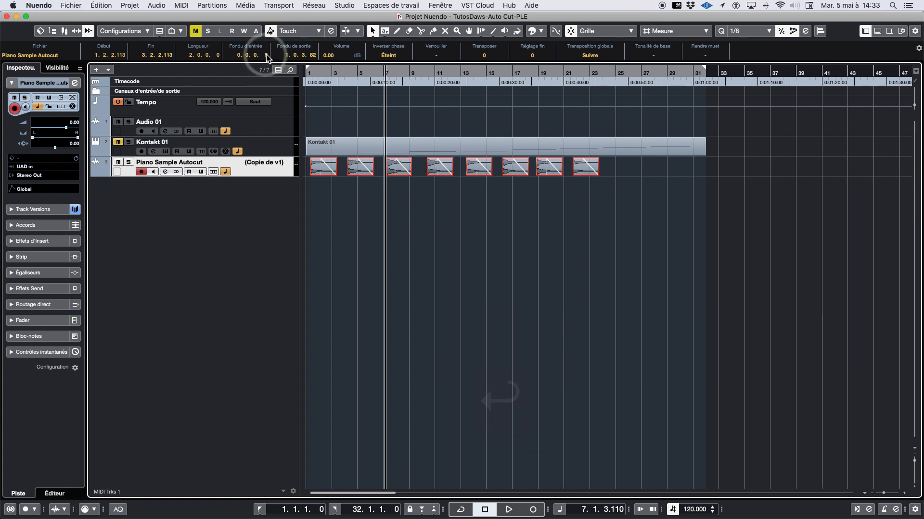
Step: Examine the short fade-in at the start of the third piano event up close and play the passage
key(h)
key(h)
key(h)
key(h)
key(h)
key(h)
key(h)
key(h)
key(h)
key(h)
key(h)
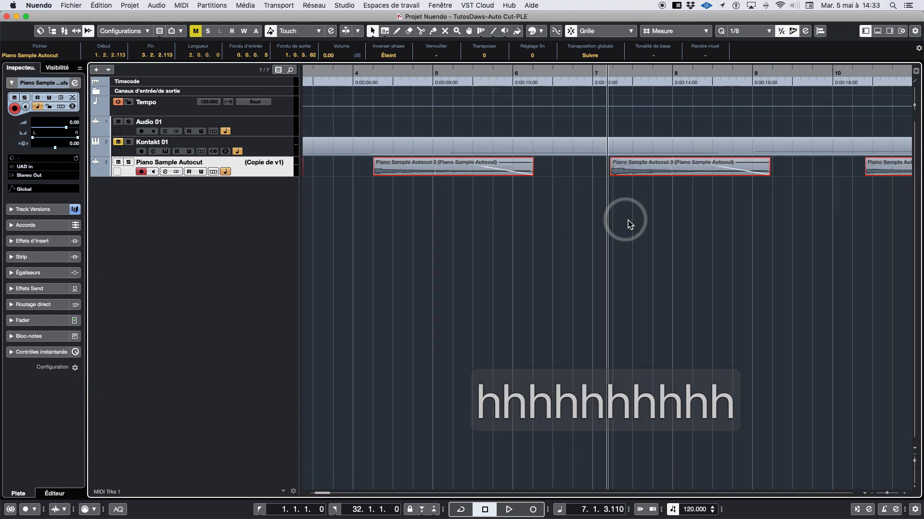
key(h)
key(h)
key(h)
key(h)
key(h)
key(h)
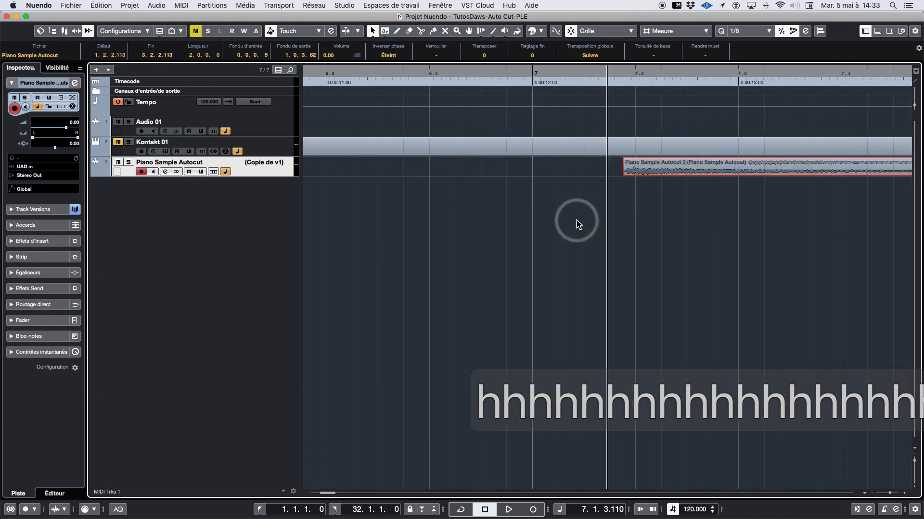
key(h)
key(h)
key(h)
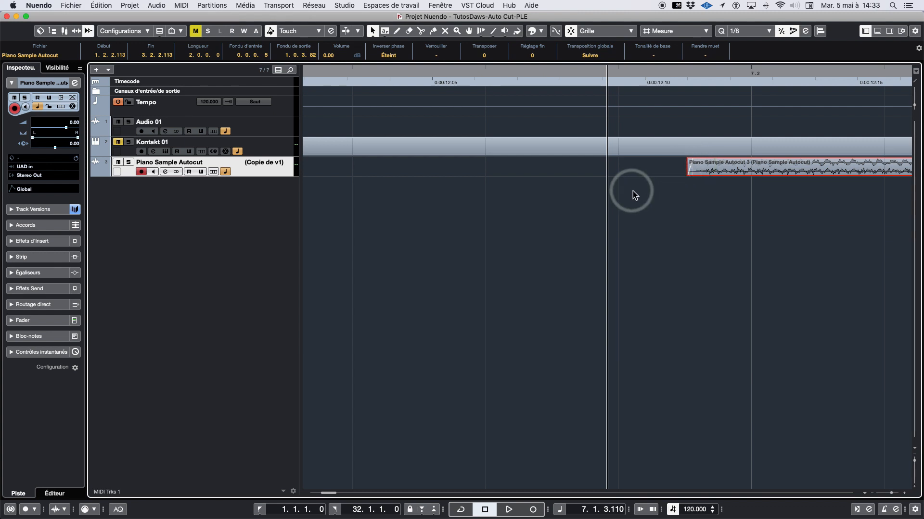
key(g)
key(space)
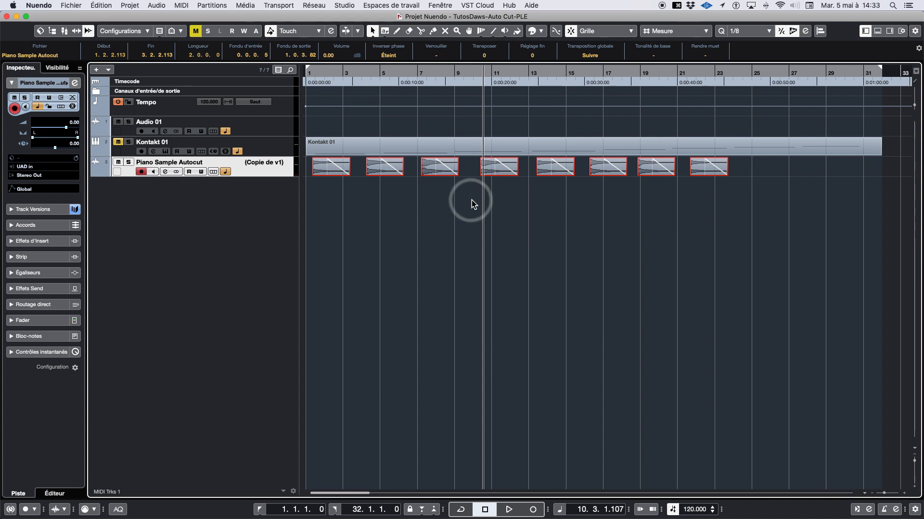
Step: Duplicate the Piano Sample Autocut track with its cut events
right_click(258, 167)
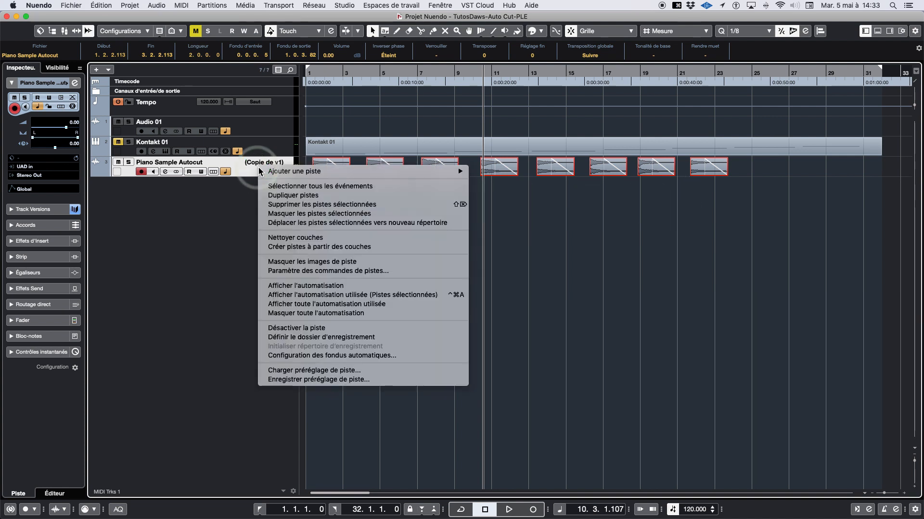
click(293, 195)
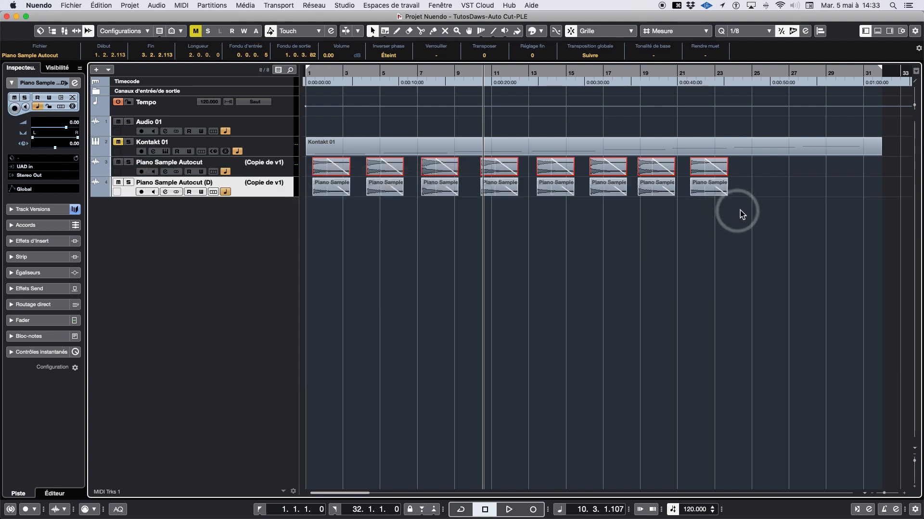
Step: Reverse all events on the Piano Sample Autocut (D) track with the Inversion process, applying it to a new version of the audio
drag(739, 210, 318, 194)
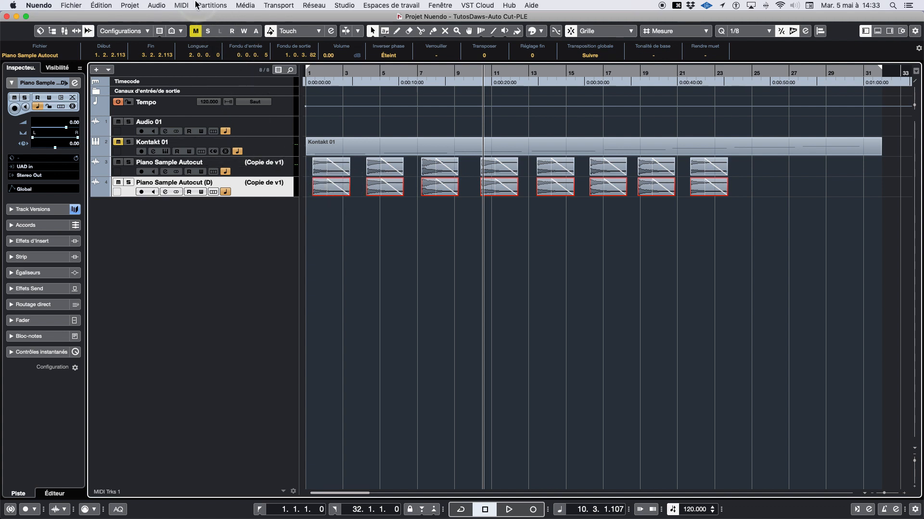
click(157, 5)
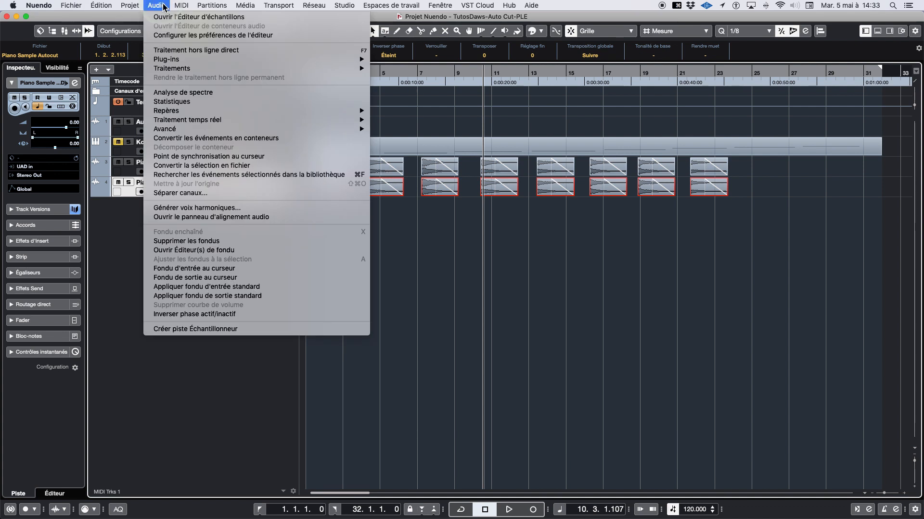
mouse_move(182, 71)
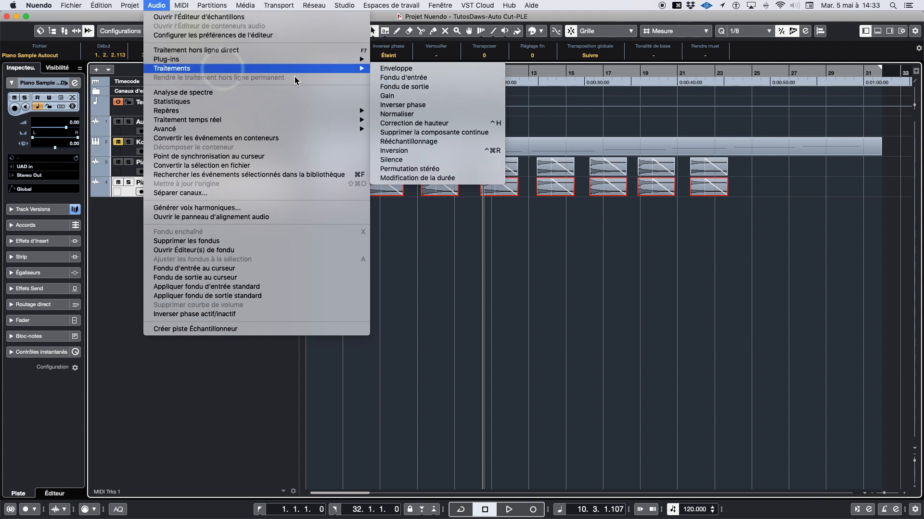
click(409, 153)
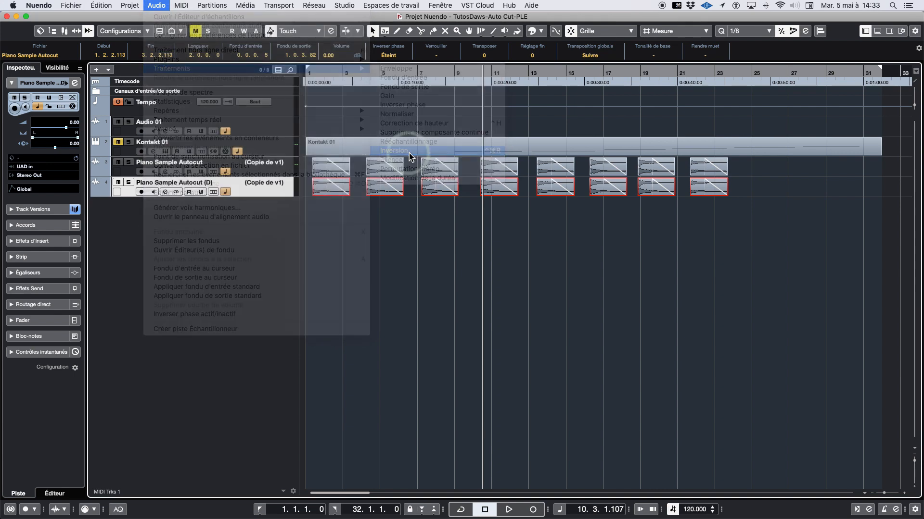
click(381, 194)
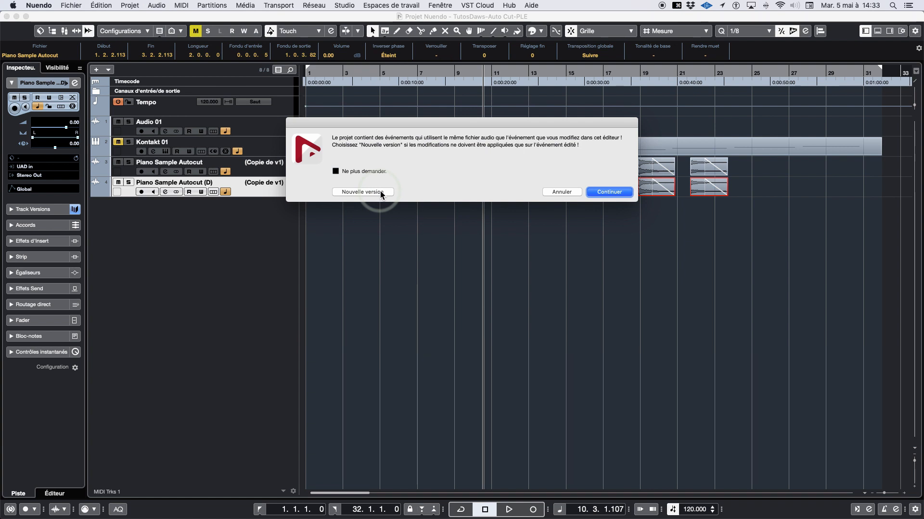
Step: Remove the existing fade-ins and fade-outs from all the reversed piano events on the duplicate track
click(331, 192)
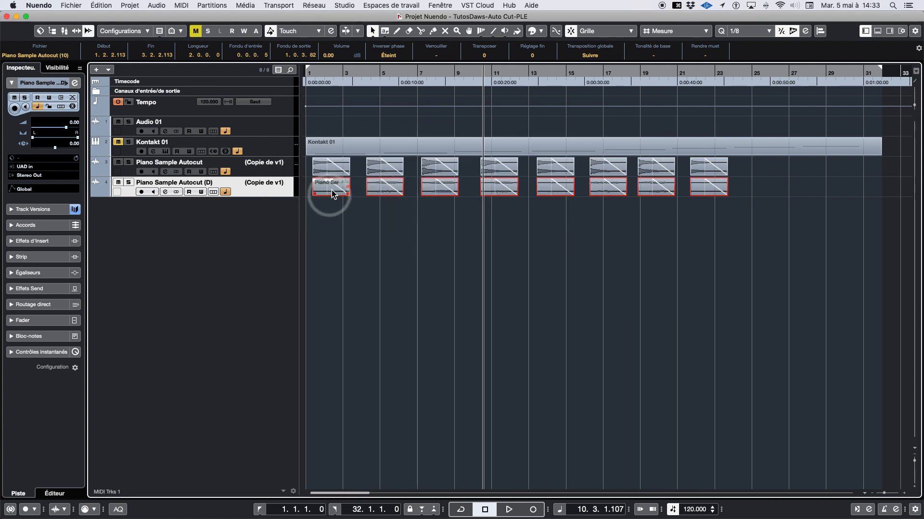
click(365, 192)
click(440, 190)
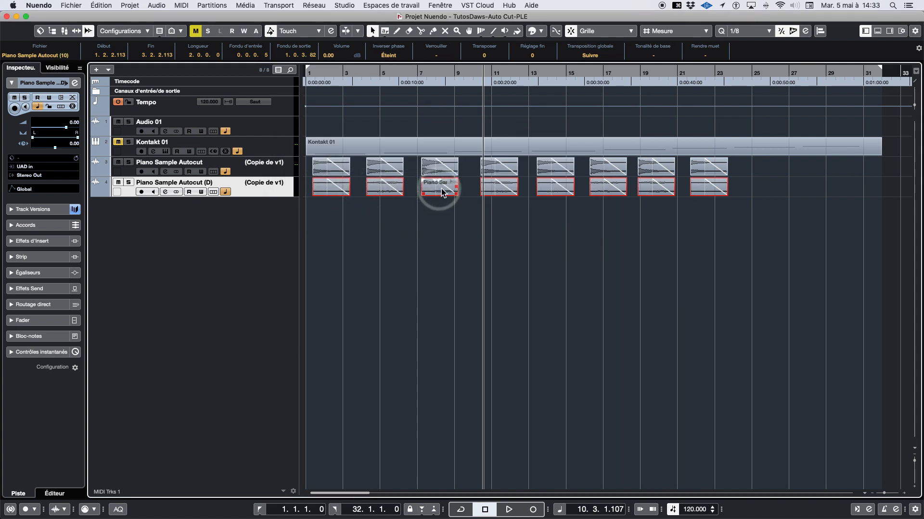
click(330, 182)
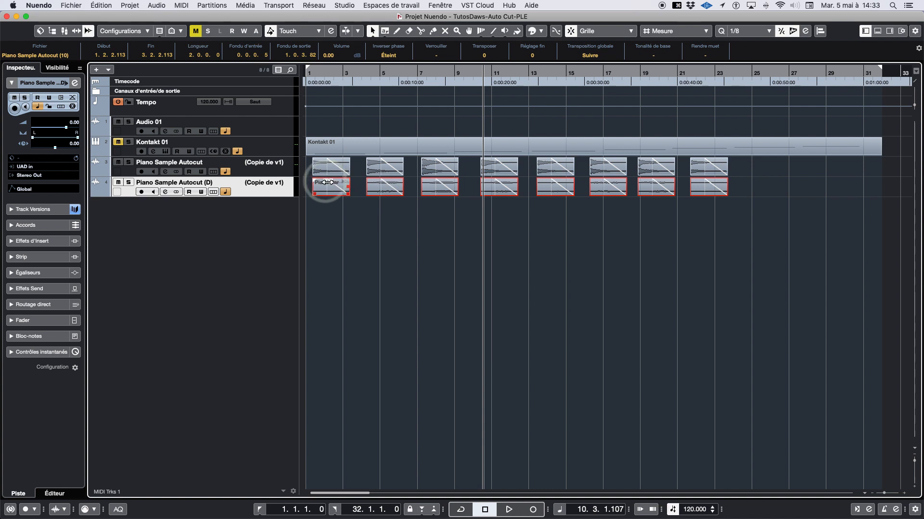
drag(327, 182, 339, 184)
drag(350, 186, 355, 186)
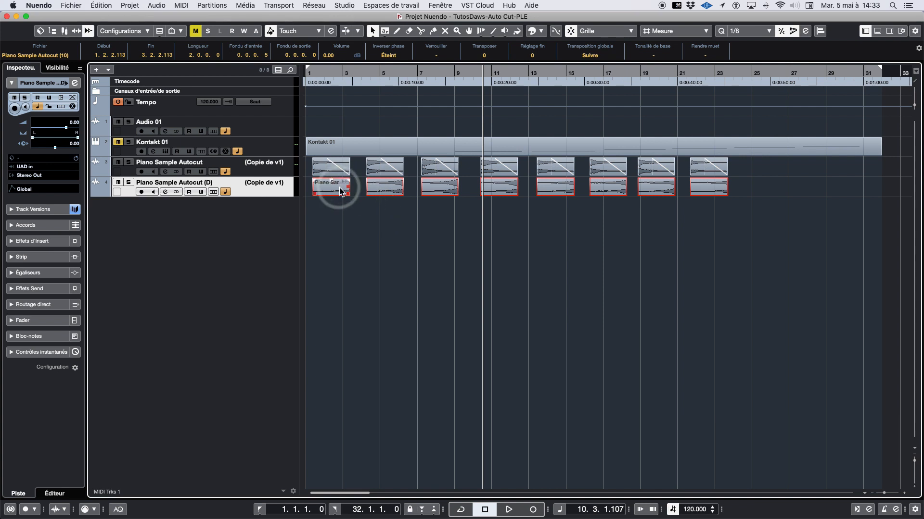
Step: Add a fade-in of about 1.0.1.4 to all reversed events and set their fade-out to 0.0.0.5
key(super+z)
click(807, 212)
drag(785, 206, 323, 186)
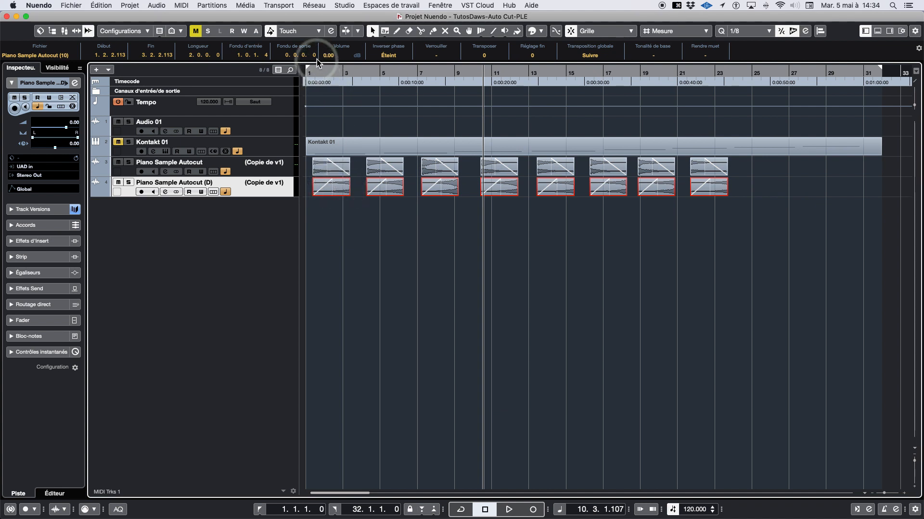
text(5)
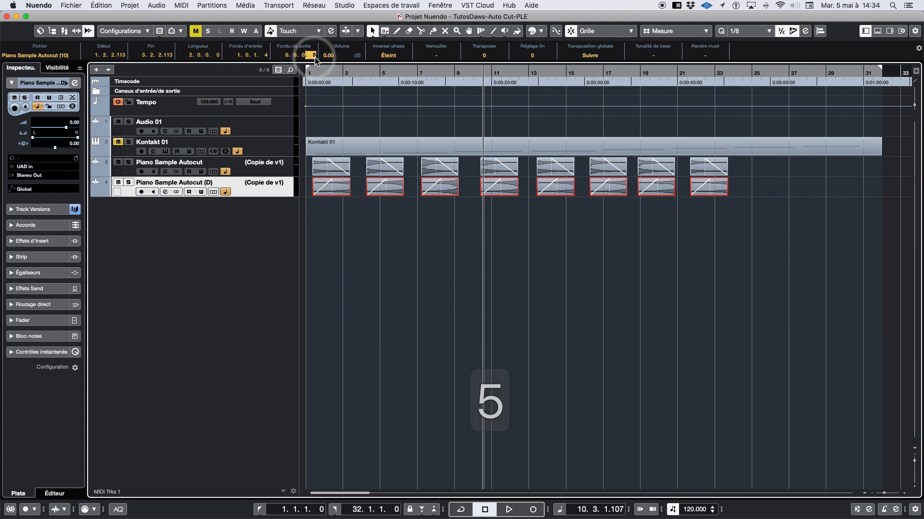
key(Return)
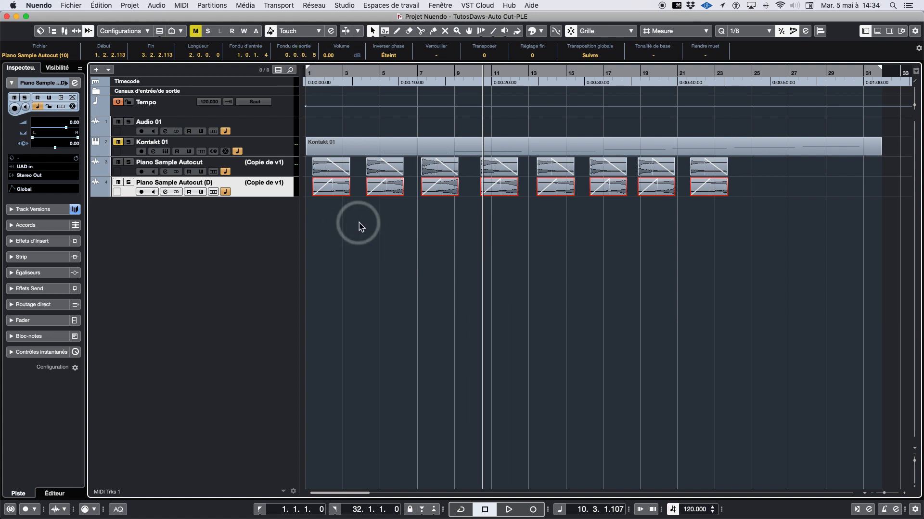
Step: Play the project from the start to listen to the first reversed samples and stop playback
click(311, 82)
key(space)
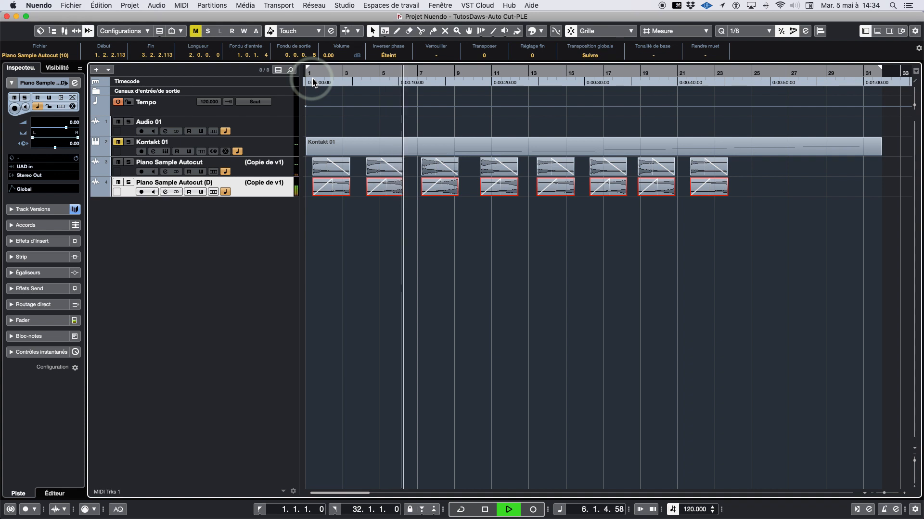
key(space)
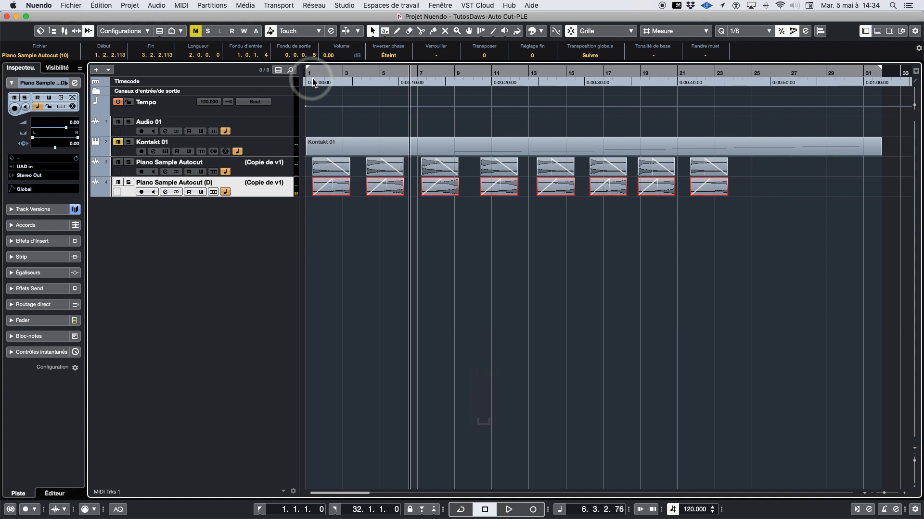